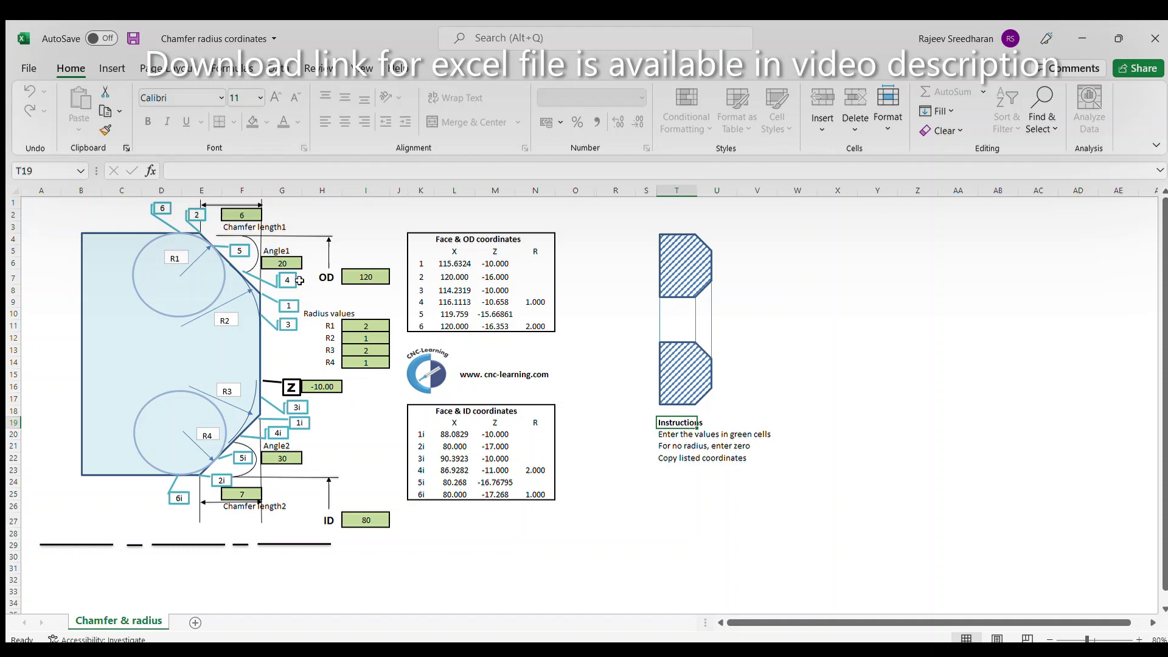
Enter 10 for Chamfer length1 in F2 and 0 for Z in H16.
left_click(236, 214)
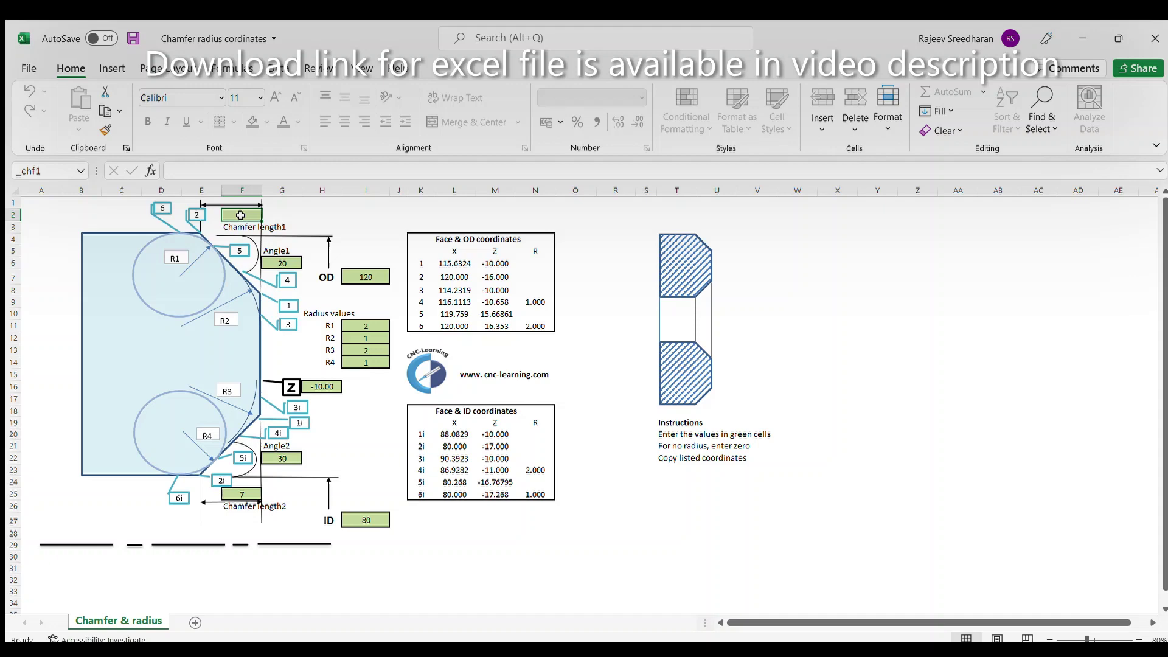
type("10")
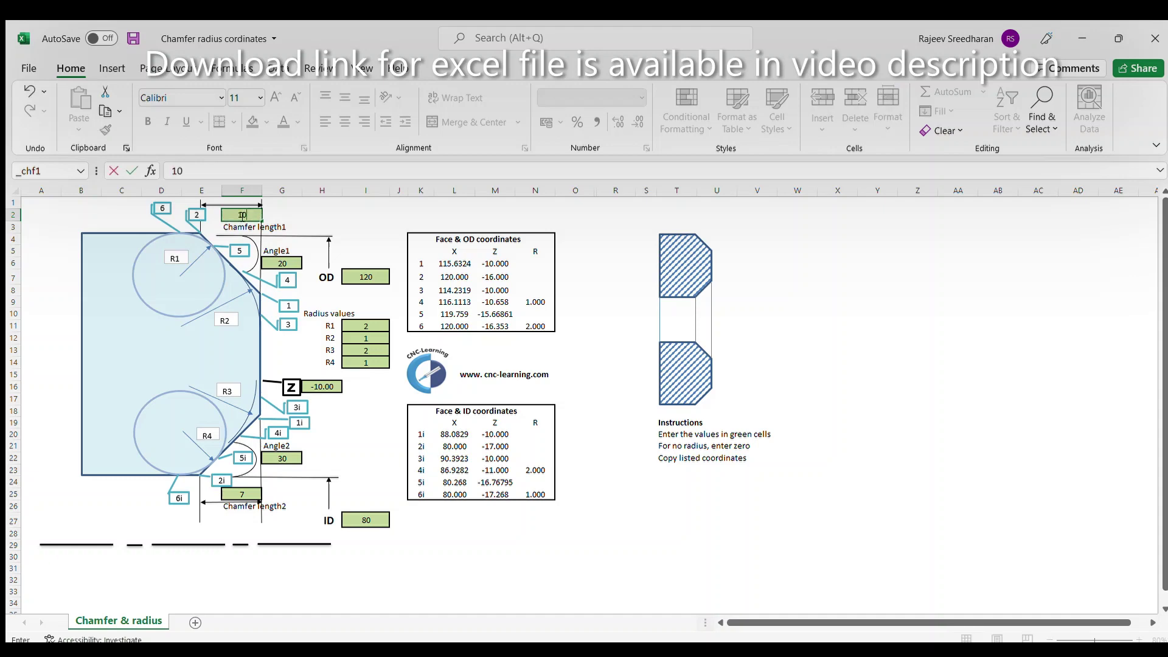
key("Return")
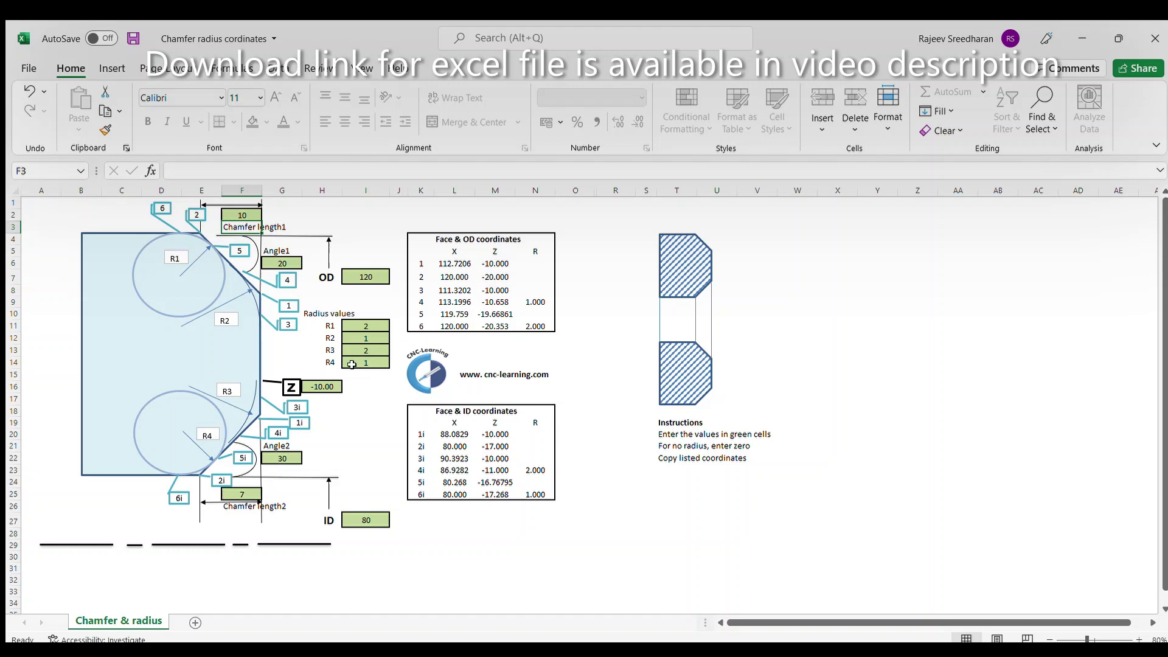
left_click(319, 386)
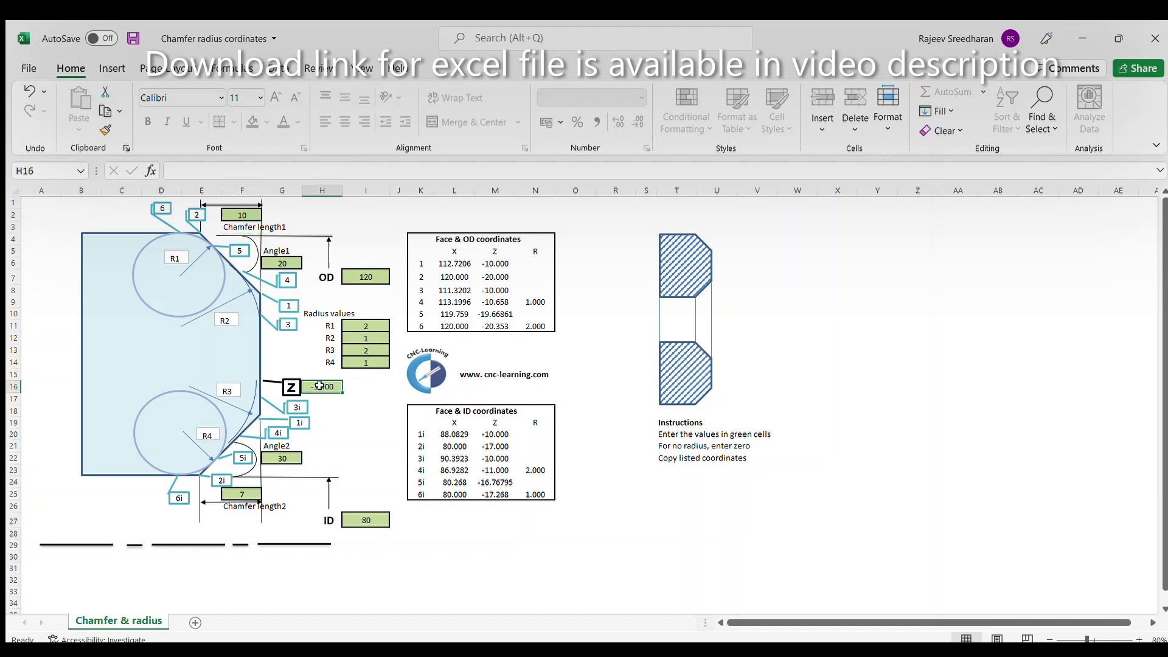
type("0")
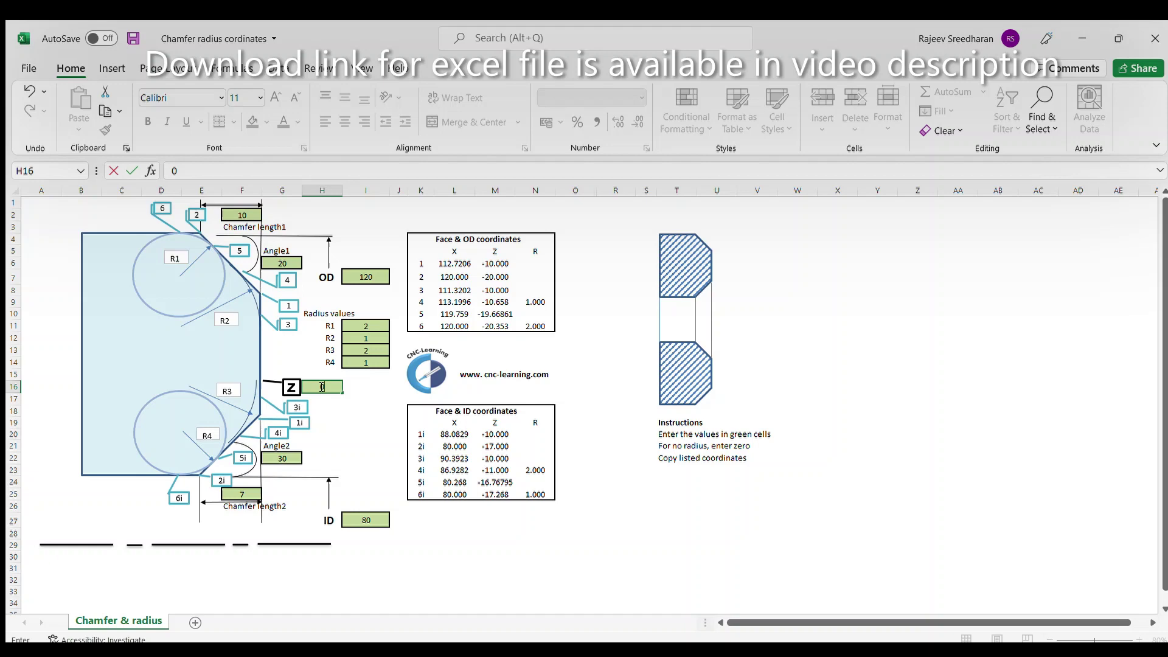
key("Return")
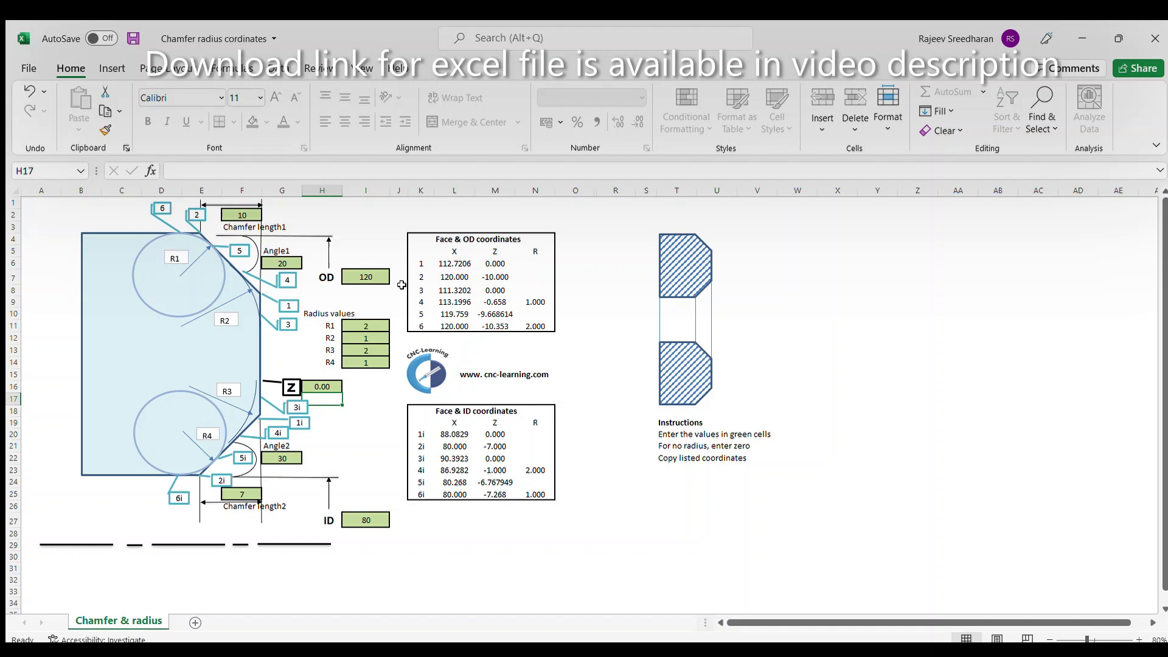
Enter 110 for OD in I7 and 5 for the R1 radius in I11.
left_click(368, 278)
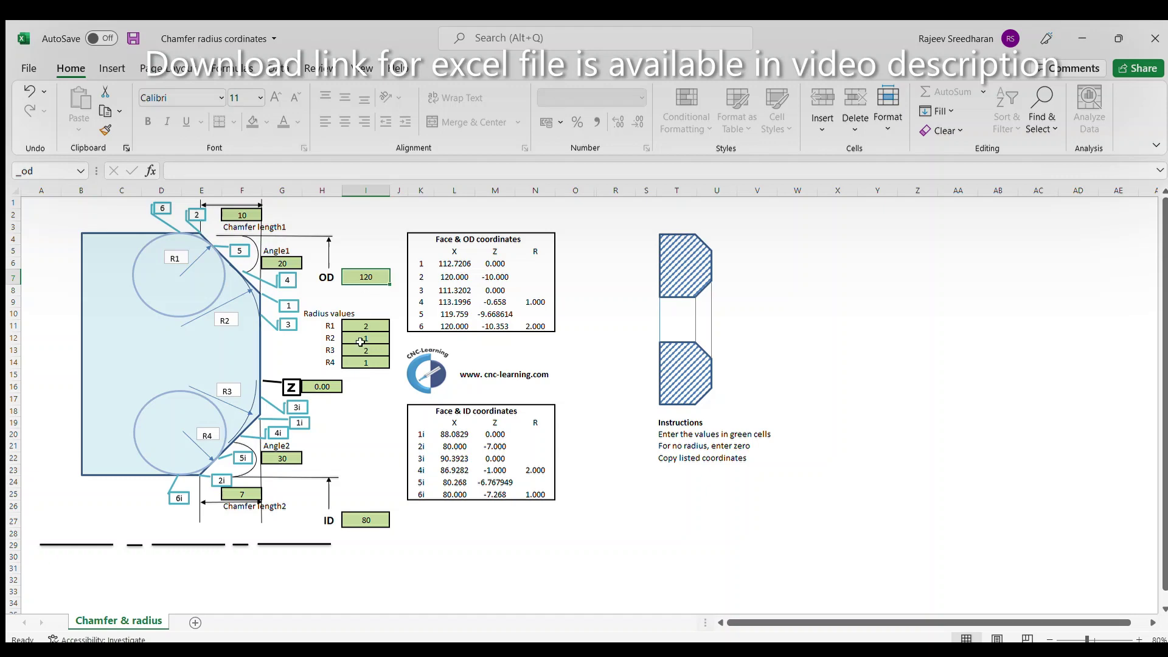
type("110")
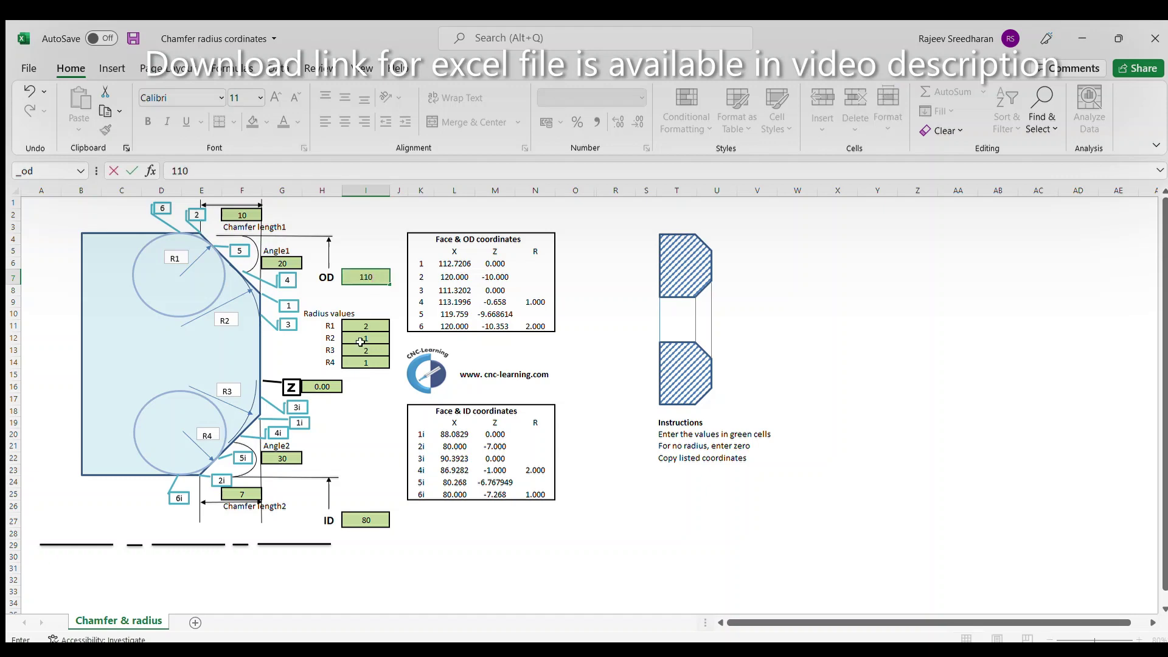
key("Return")
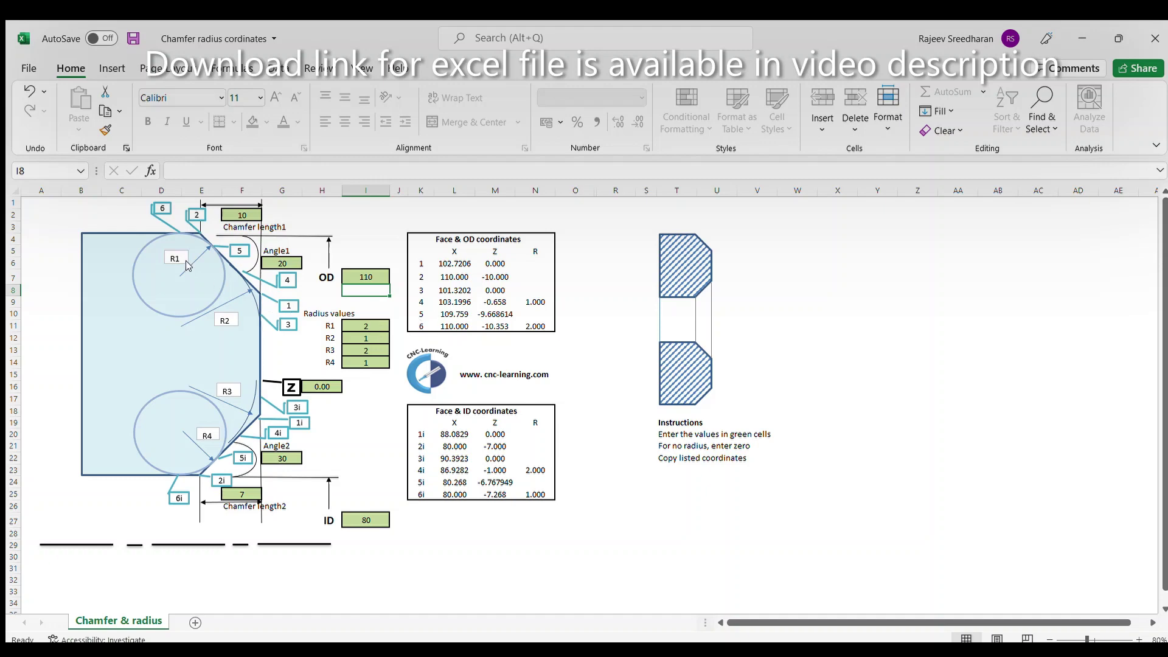
left_click(356, 328)
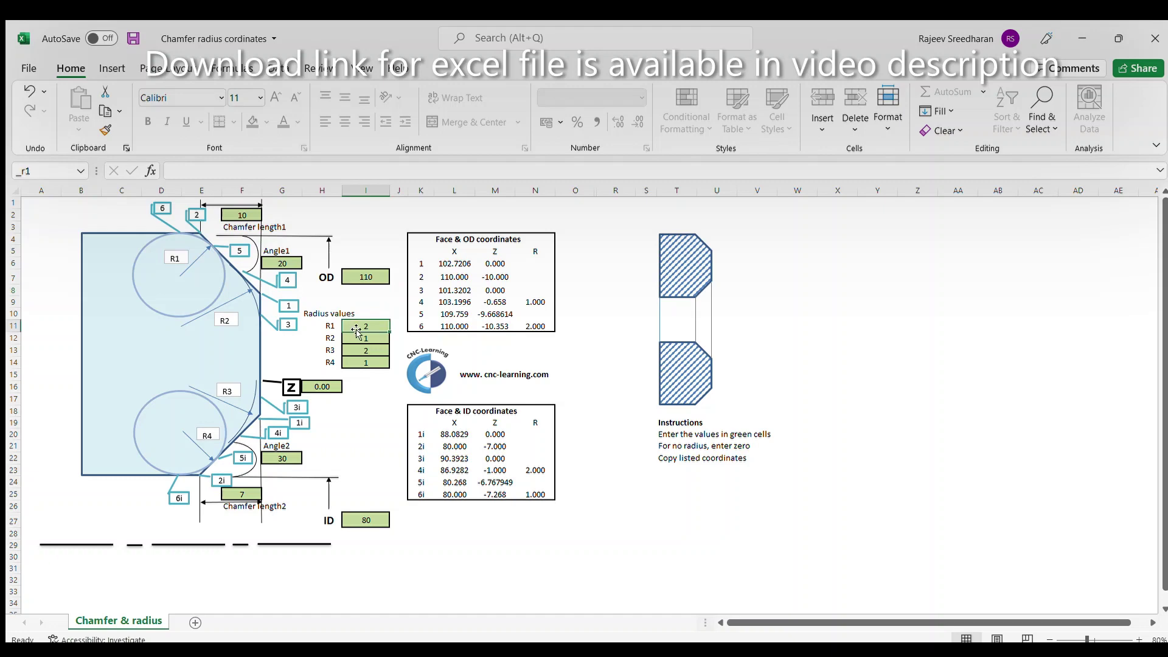
type("5")
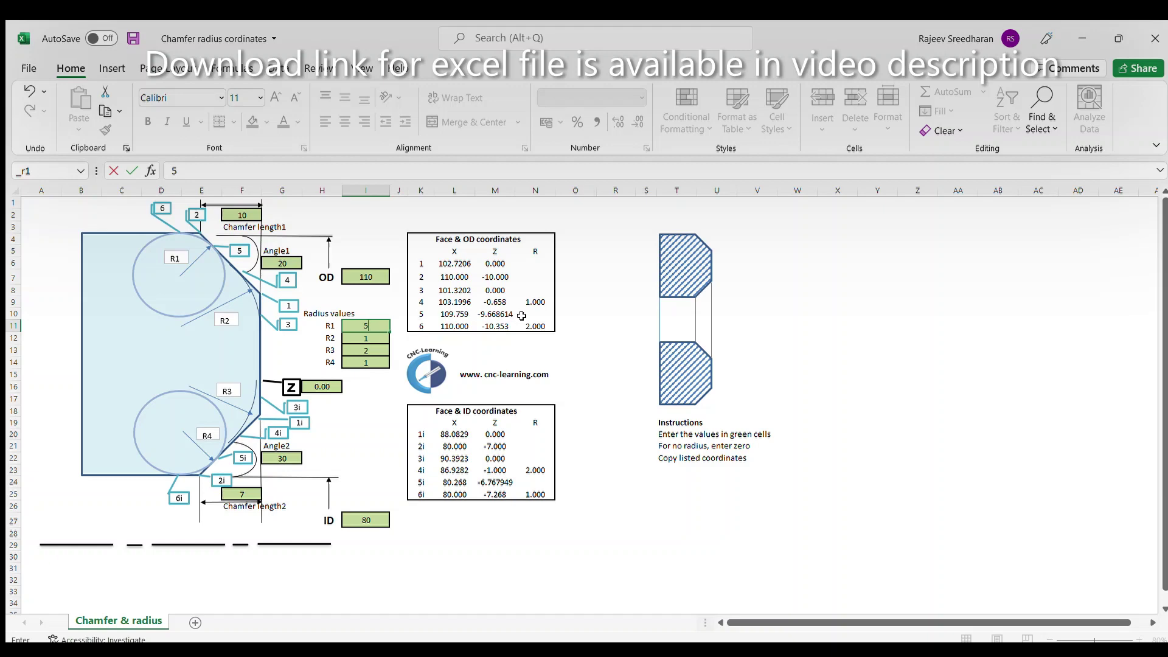
key("Return")
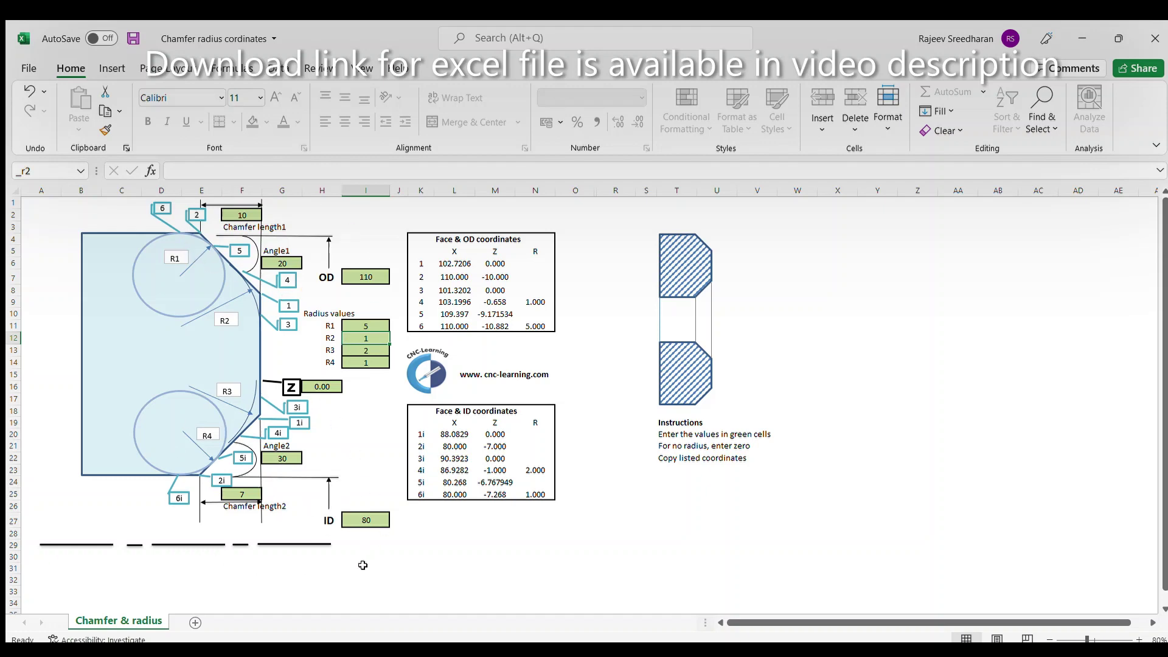
Enter 50 for ID in I27 and 45 for Angle2 in G22.
left_click(359, 522)
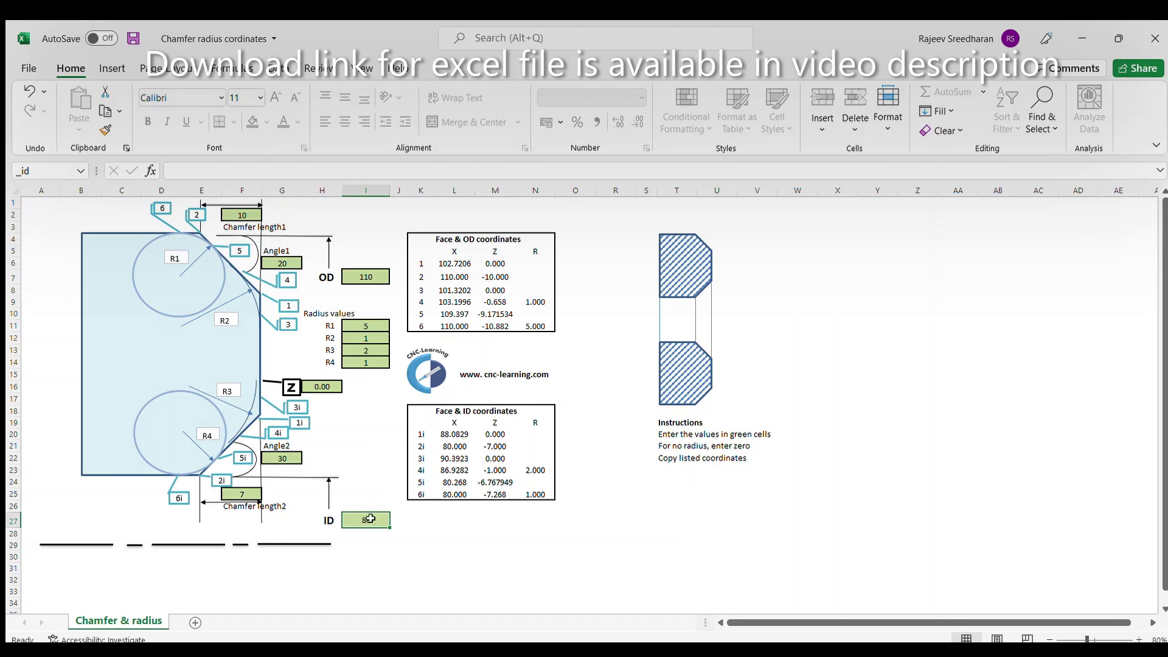
type("50")
key("Return")
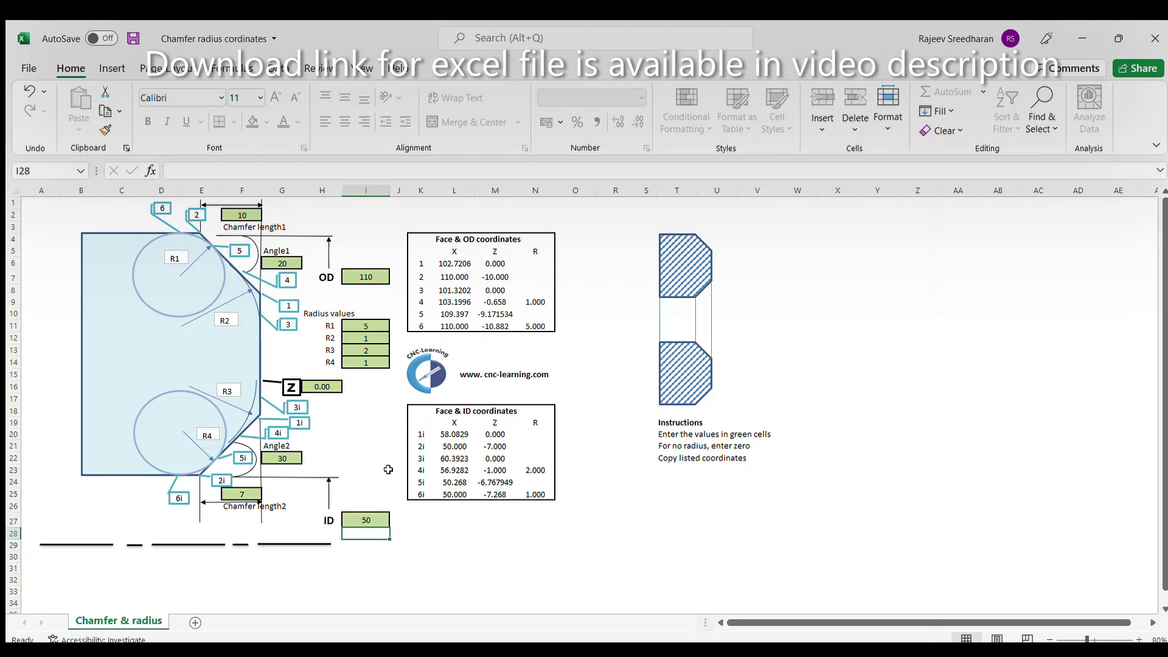
left_click(285, 458)
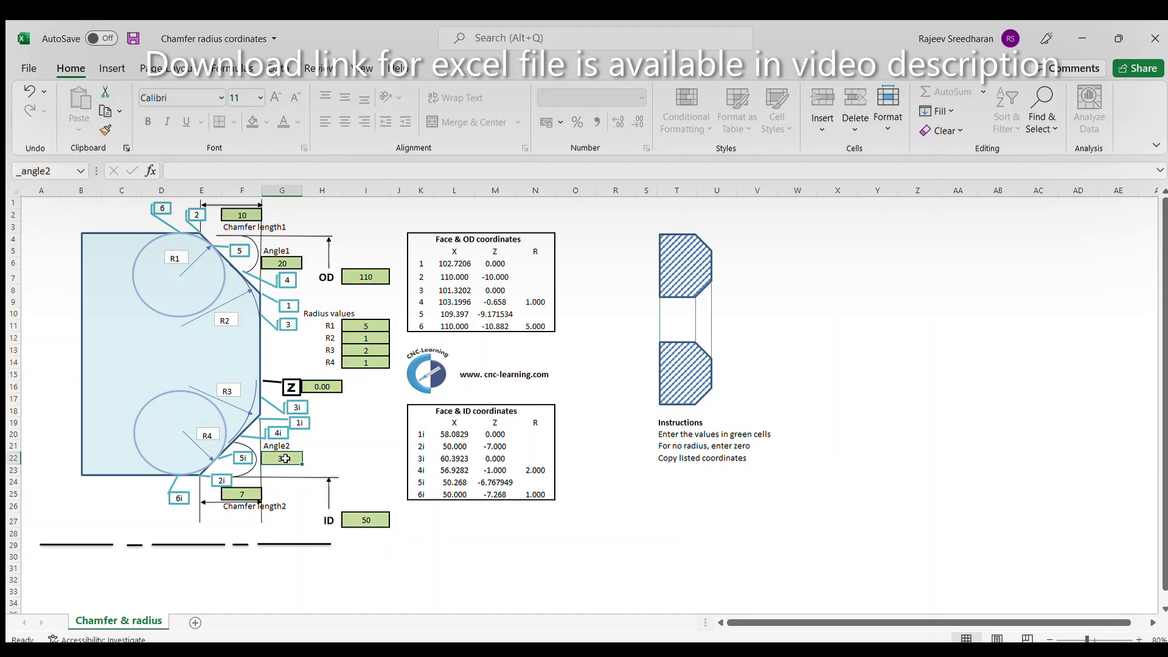
type("45")
key("Return")
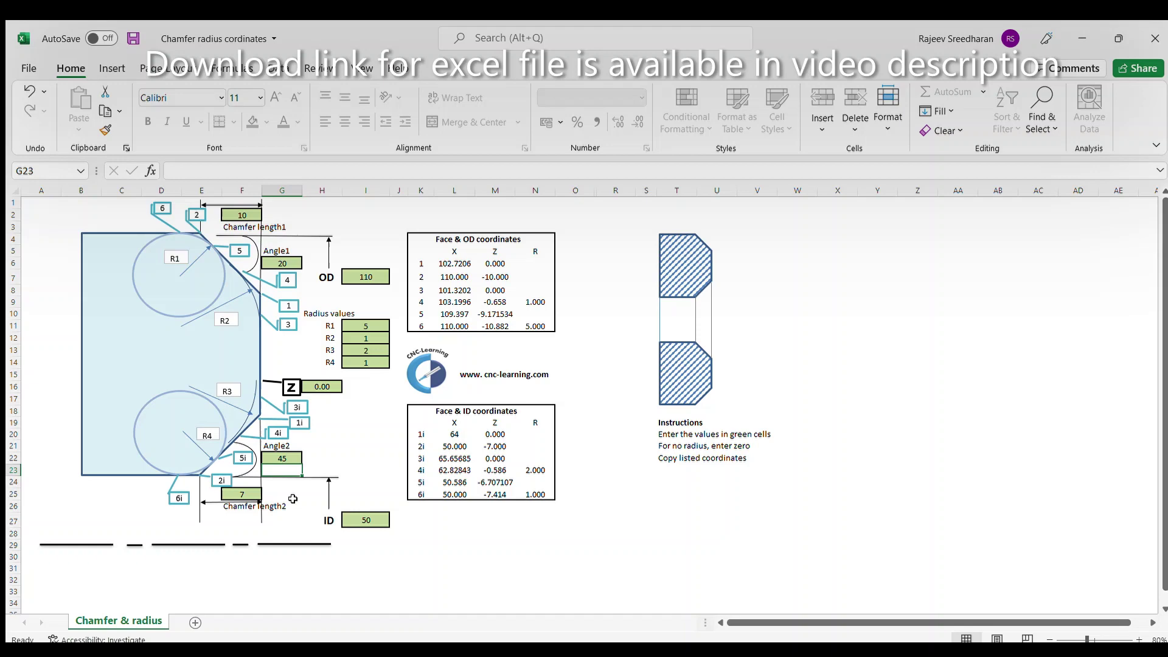
Enter 5 for Chamfer length2 in F25 and 5 for the R3 radius in I13.
left_click(240, 493)
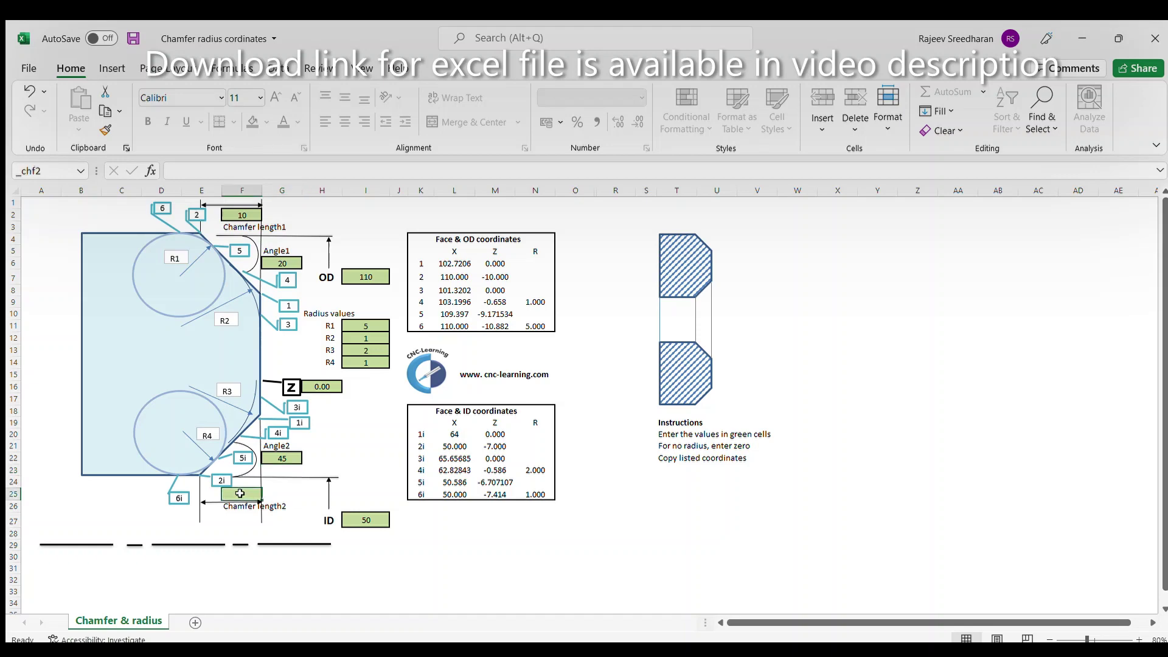
type("5")
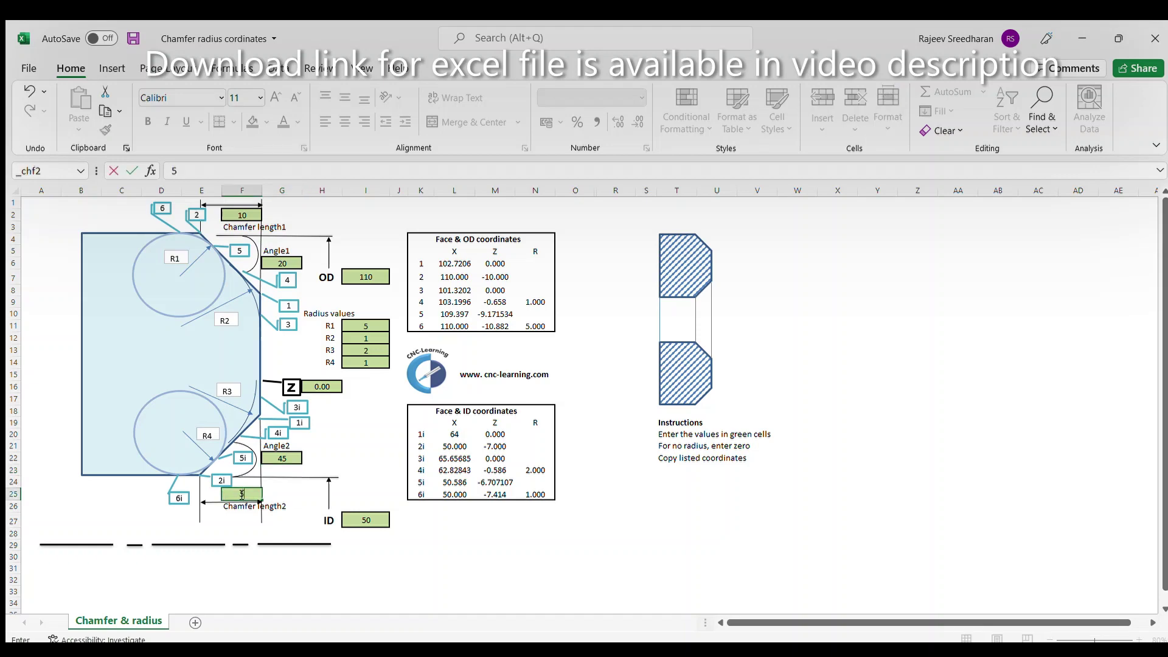
key("Return")
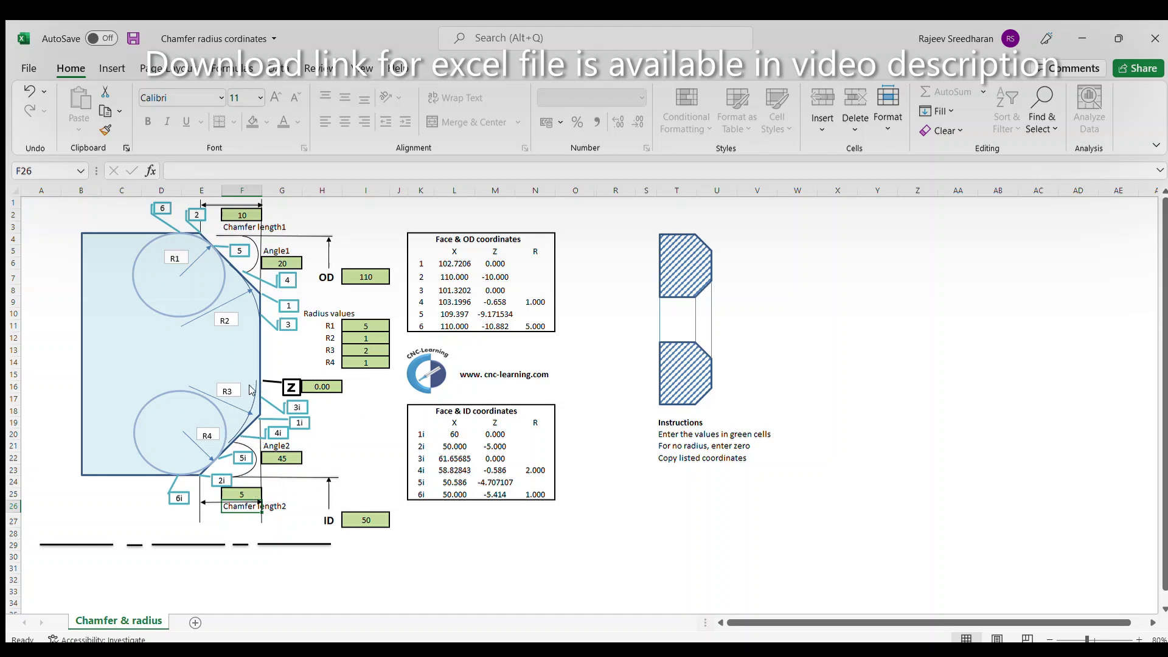
left_click(370, 349)
type("5")
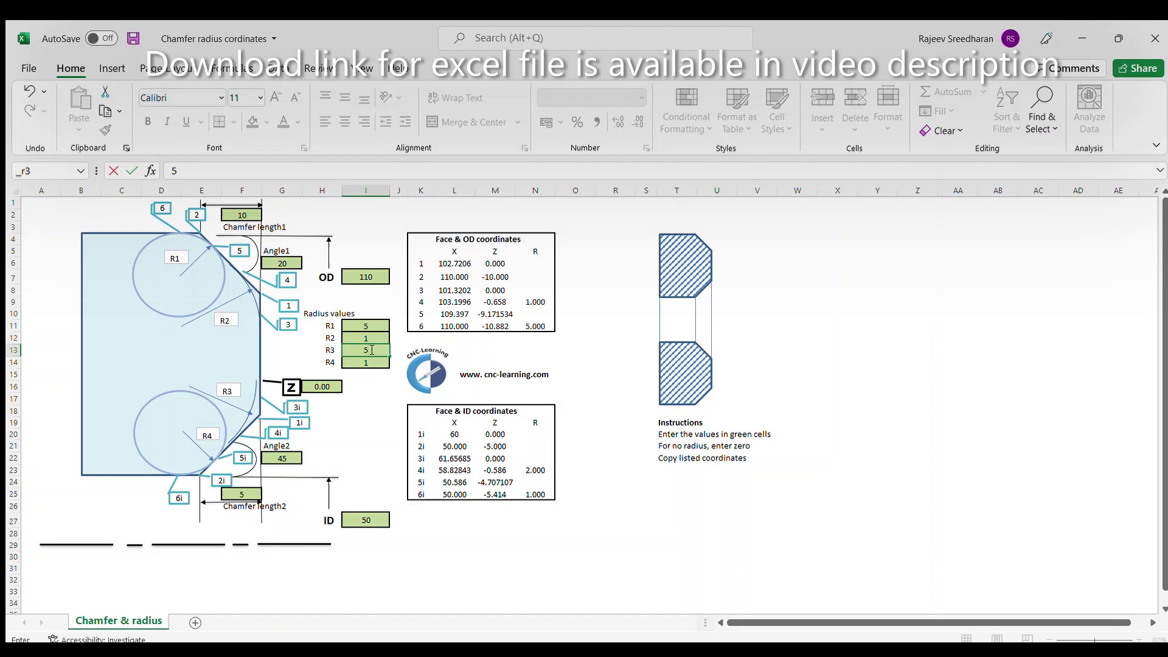
key("Return")
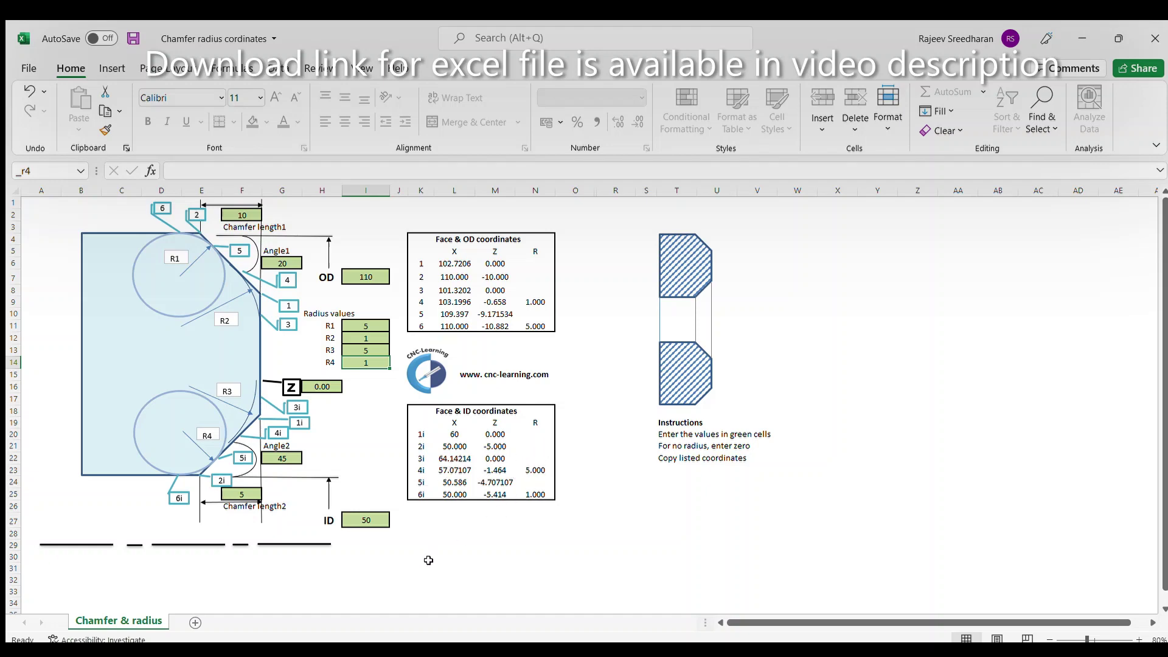
Select the Face & OD coordinates table from K4 to N11.
mouse_move(412, 237)
left_mouse_down()
mouse_move(449, 250)
mouse_move(534, 328)
left_mouse_up()
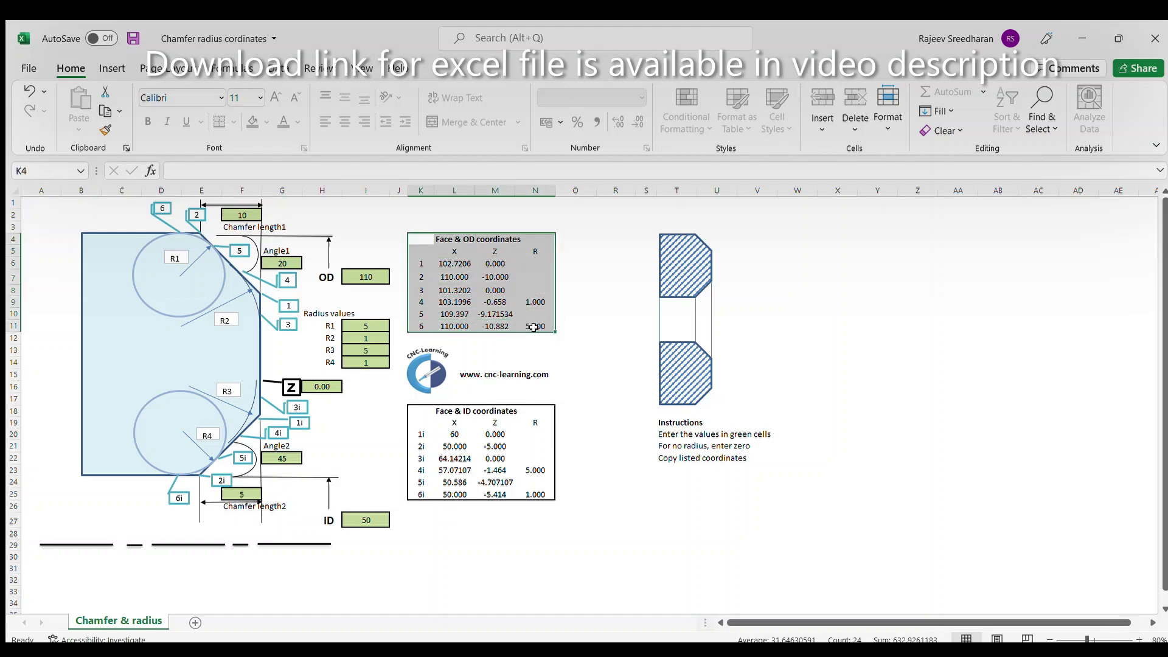